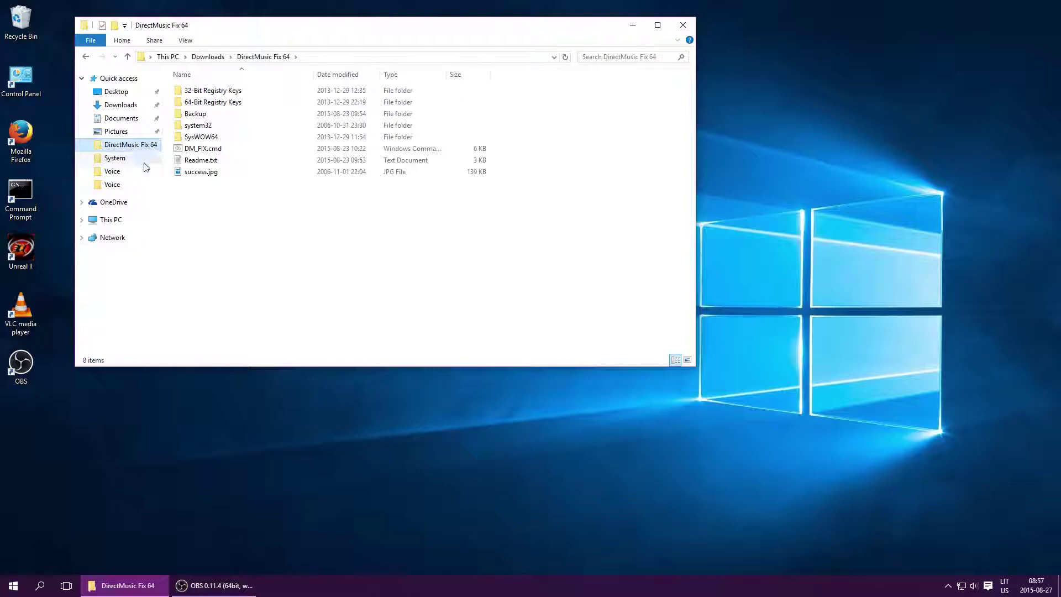
- Open and read the DirectMusic fix Readme.txt, then close Notepad
double_click(205, 161)
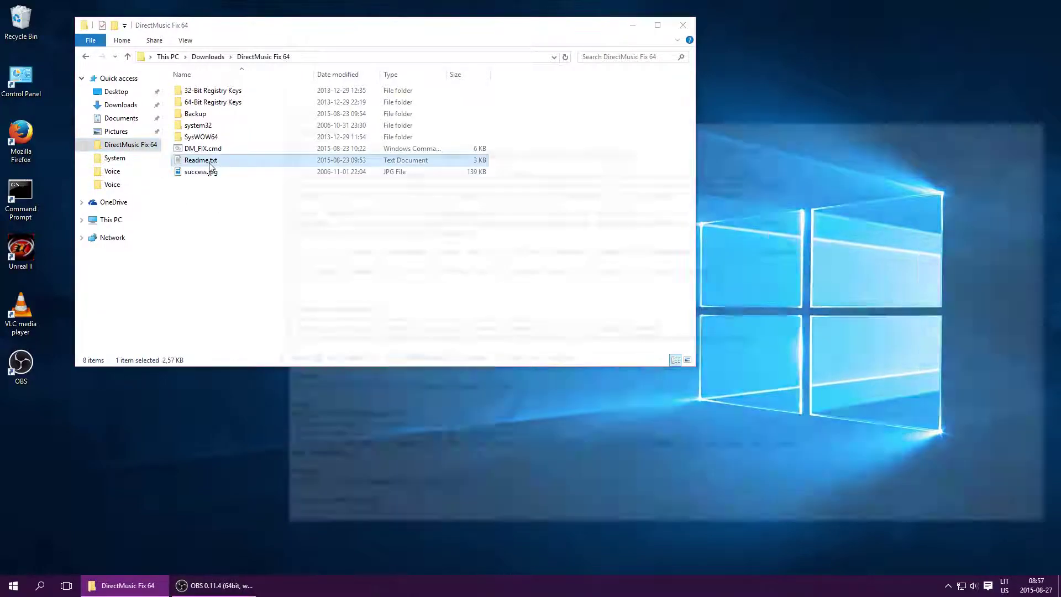
drag(774, 280, 278, 166)
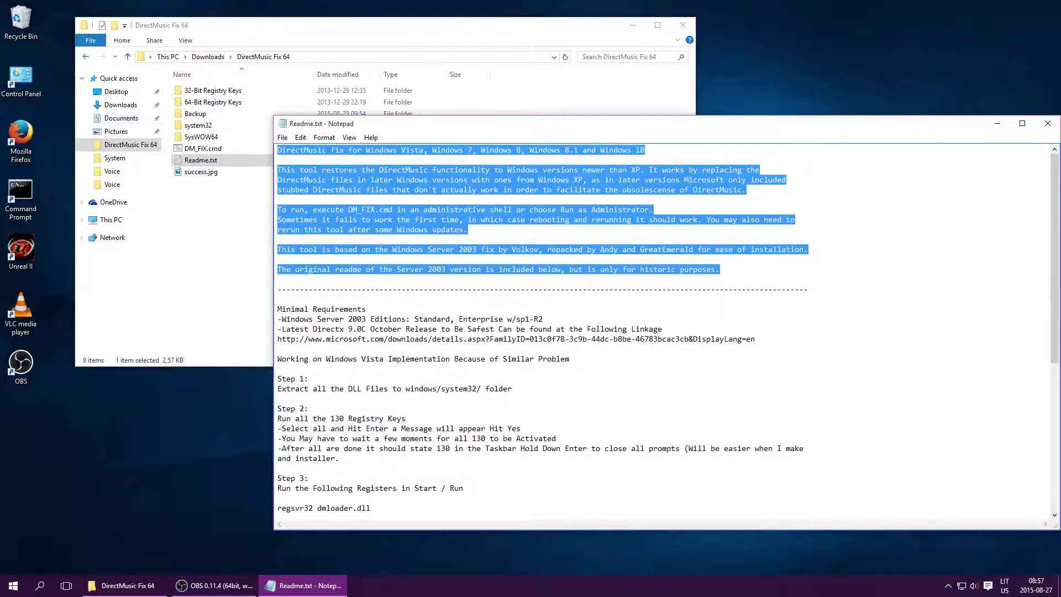
click(759, 241)
click(1047, 124)
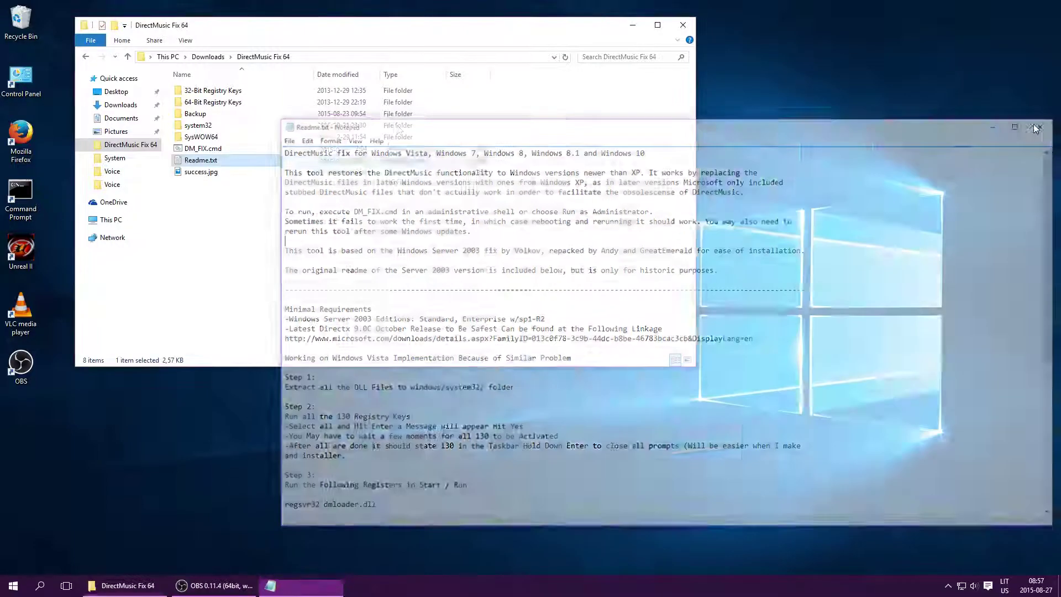
- Check the Run as administrator option for DM_FIX.cmd, then close the DirectMusic Fix 64 window
click(198, 150)
right_click(197, 151)
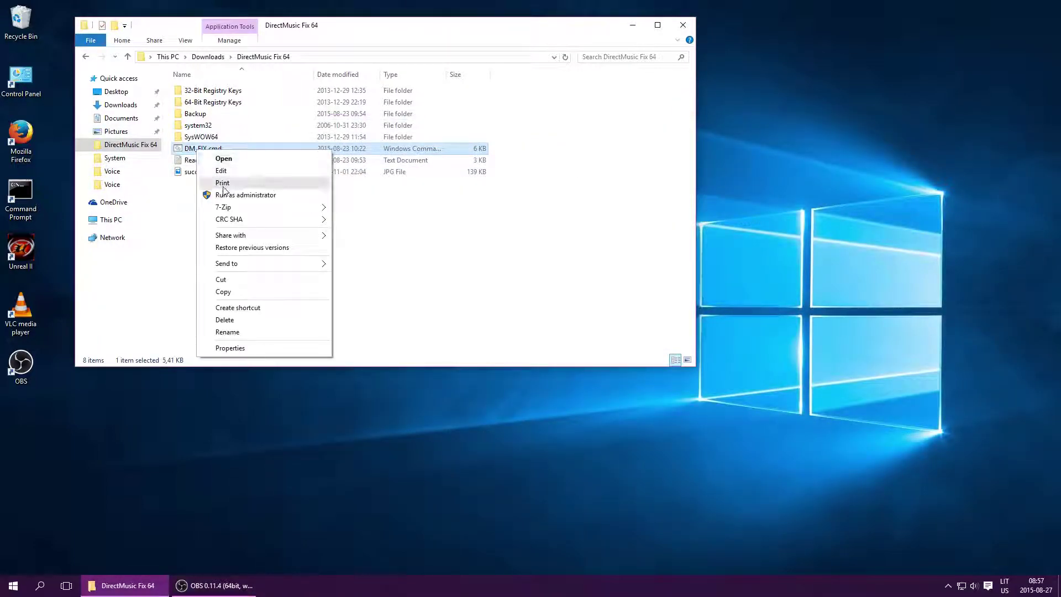
click(411, 208)
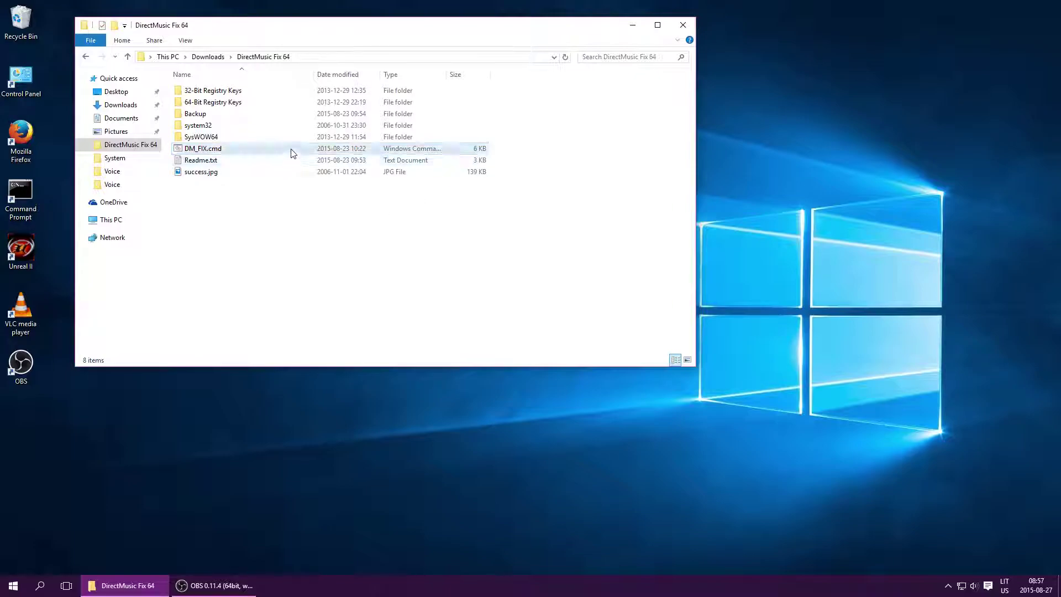
click(683, 33)
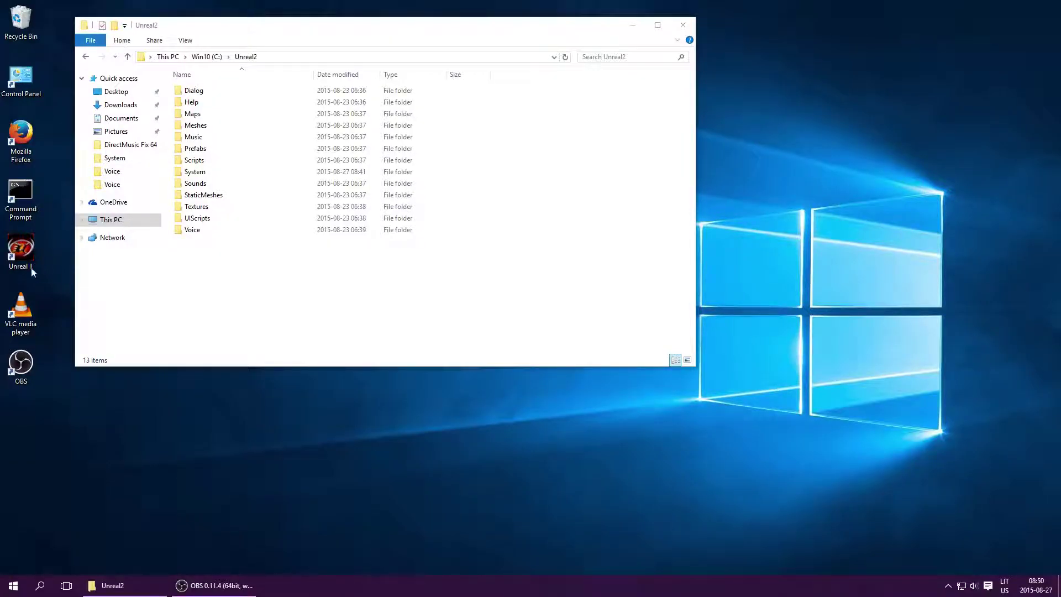
double_click(31, 268)
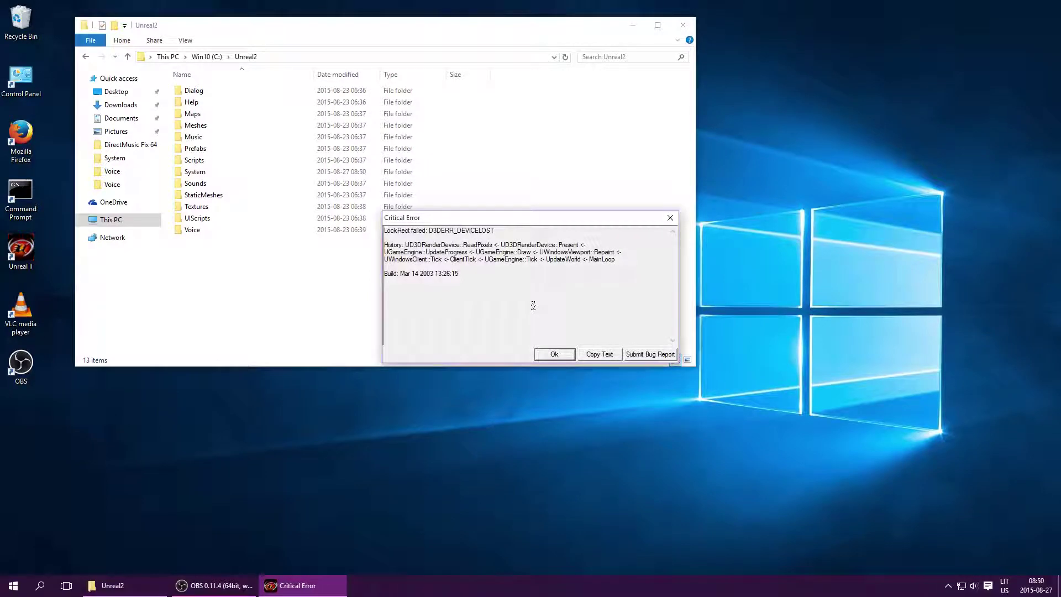
drag(429, 230, 517, 228)
click(554, 354)
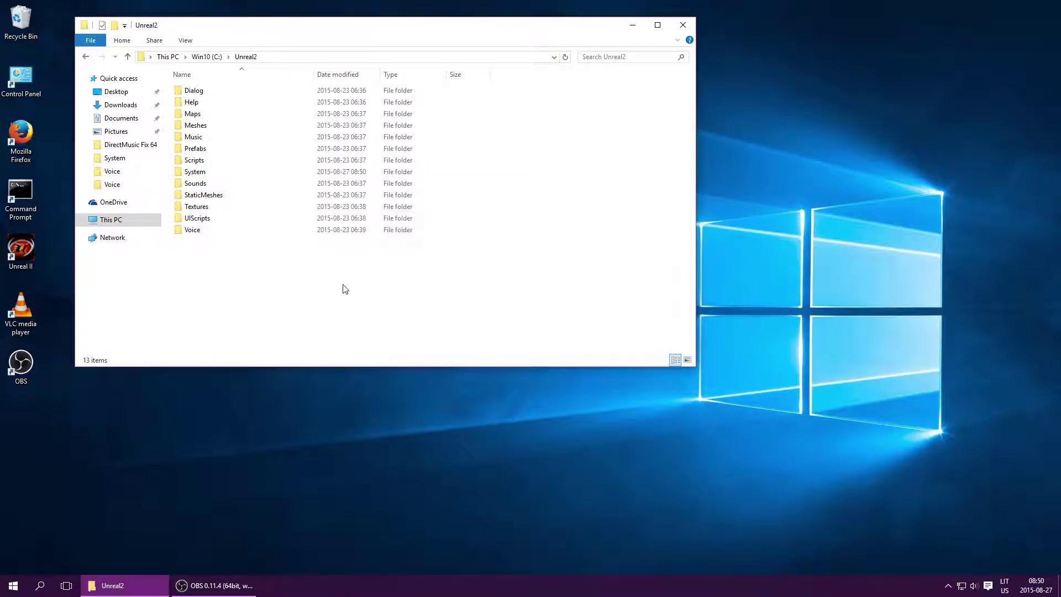
- Open Unreal2.ini from the Unreal2\System folder in Notepad
double_click(203, 171)
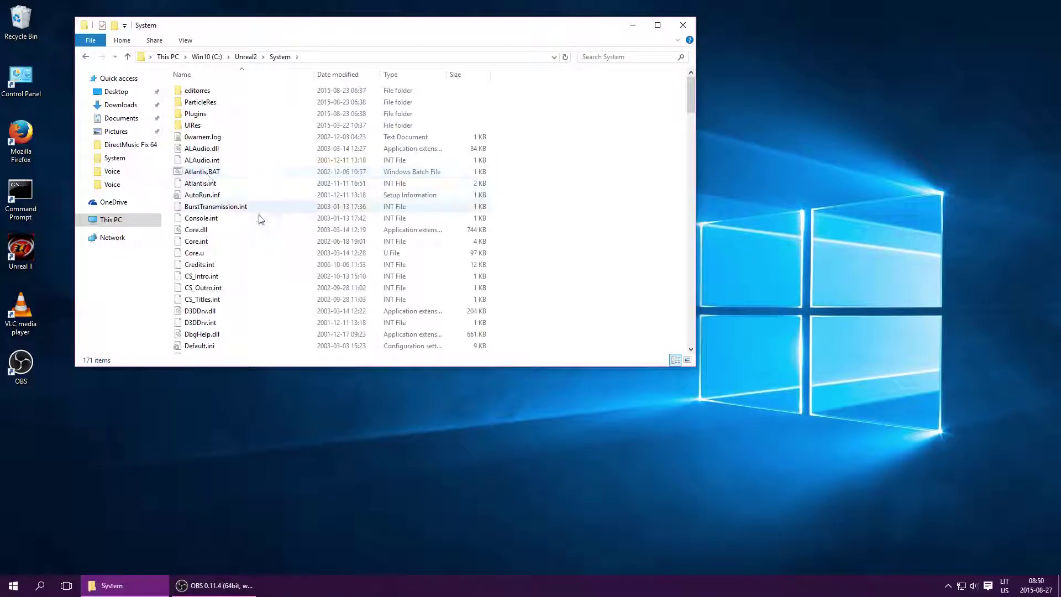
scroll(296, 232, down, 15)
scroll(535, 214, down, 20)
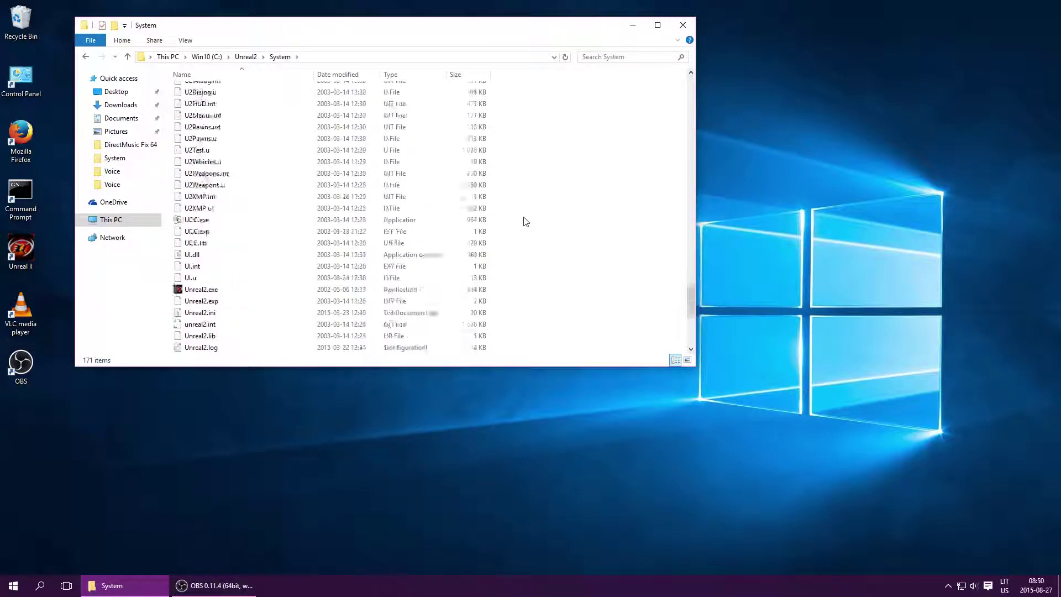
click(226, 283)
double_click(225, 283)
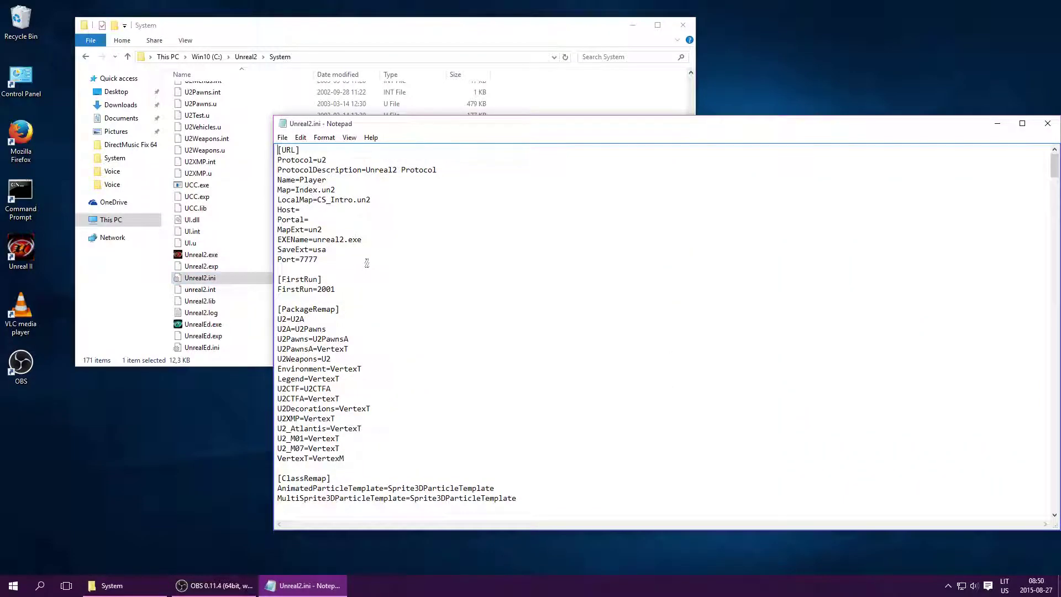
scroll(367, 263, down, 13)
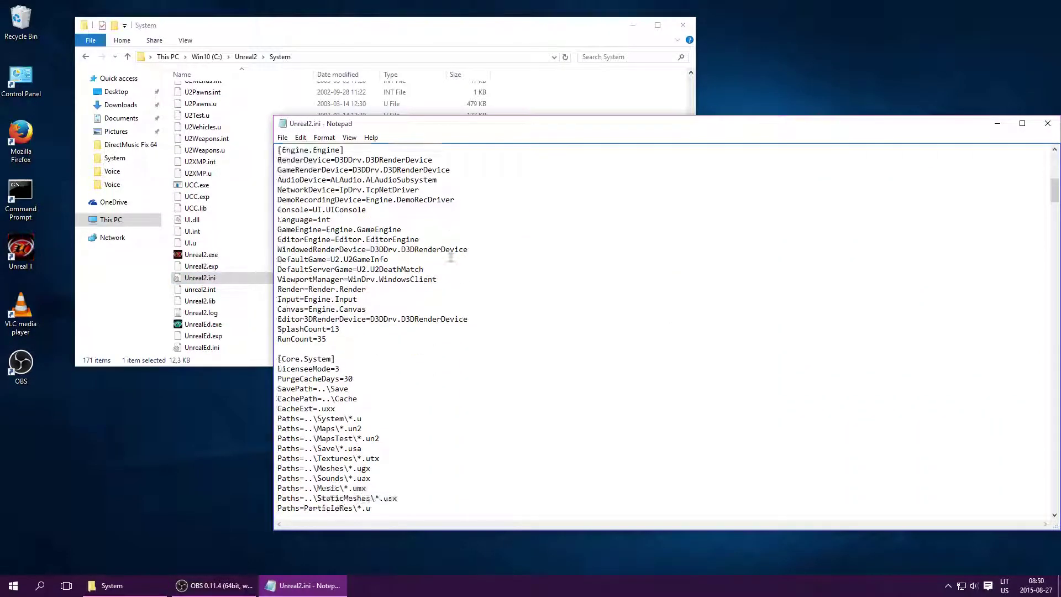
scroll(451, 257, down, 5)
- Find the ReduceMouseLag line and change its value from True to False
key(ctrl+f)
text(reducemouselag)
key(Return)
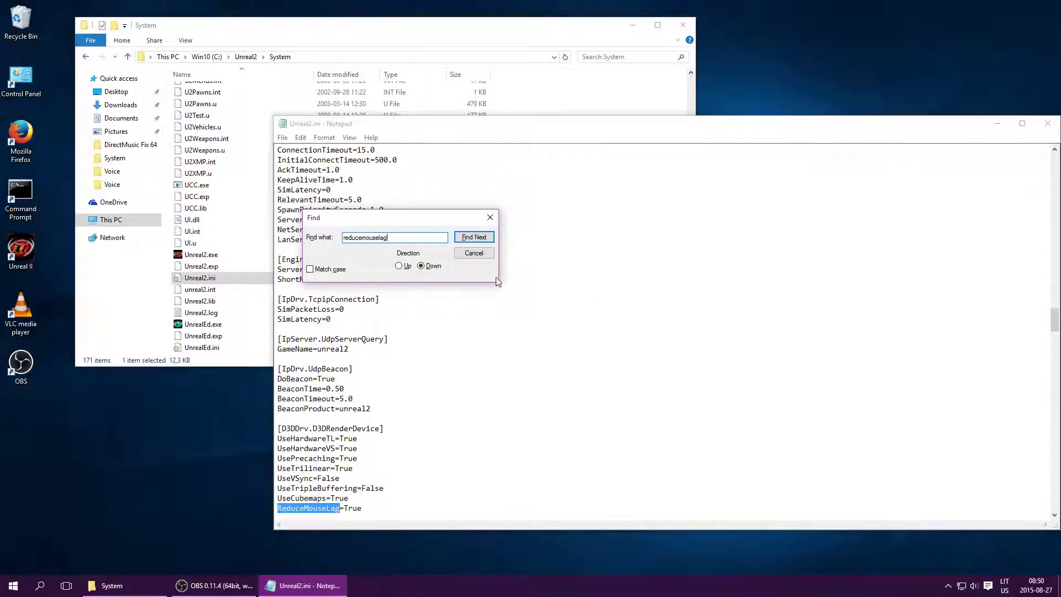
click(473, 253)
scroll(389, 375, down, 4)
scroll(390, 376, down, 1)
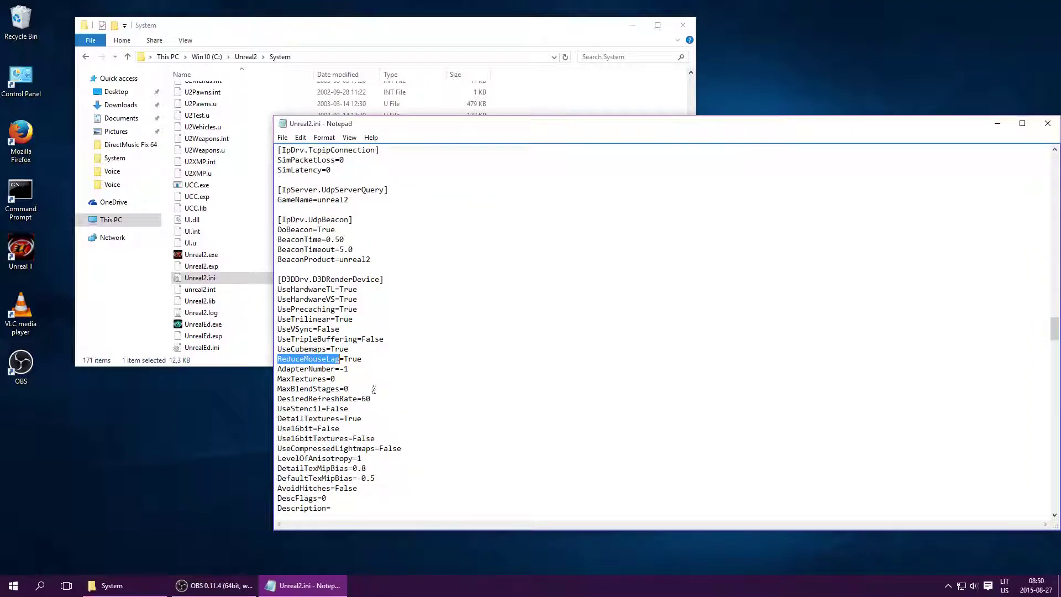
click(379, 359)
key(BackSpace)
key(BackSpace)
key(BackSpace)
key(BackSpace)
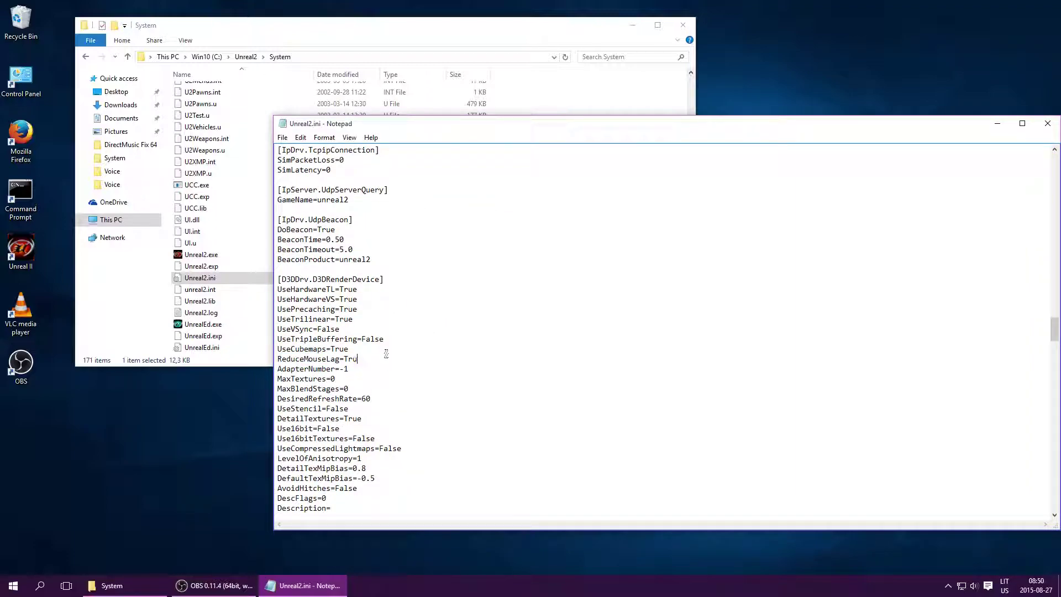
text(False)
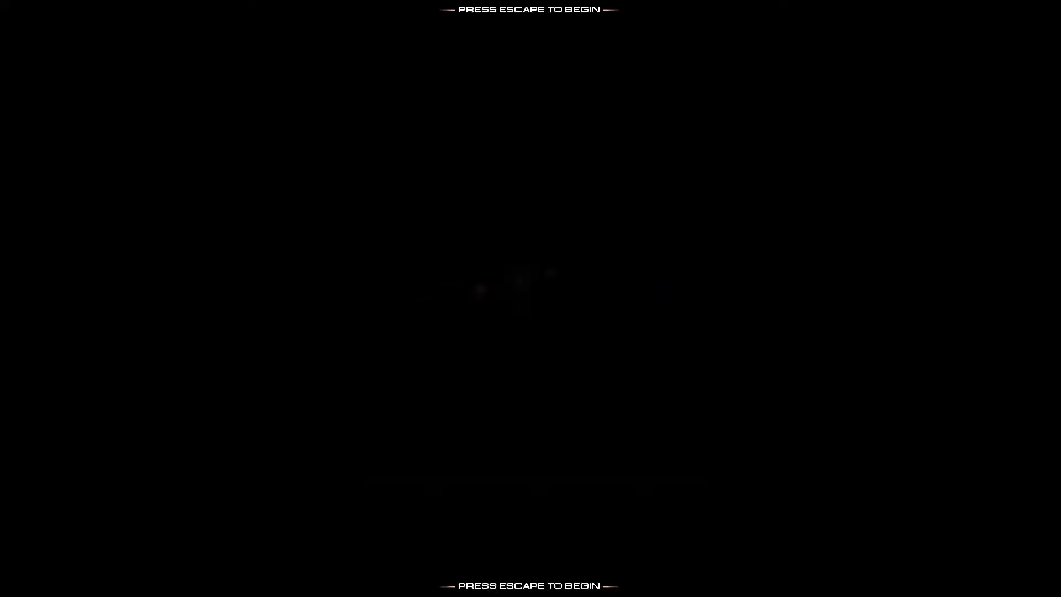
- Skip the Unreal II intro and show the Audio page of the Options menu
key(Escape)
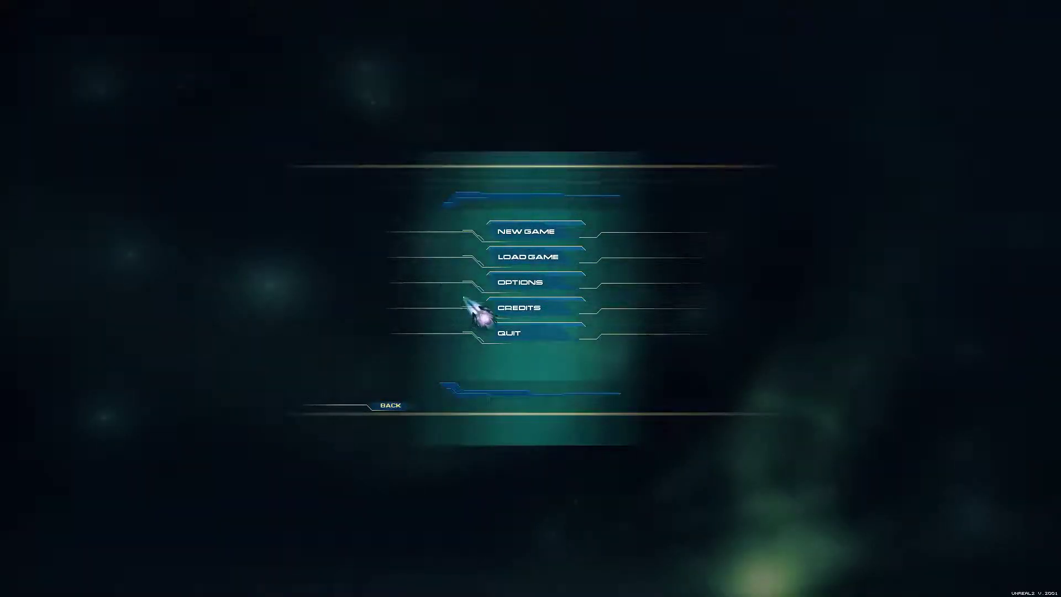
click(526, 280)
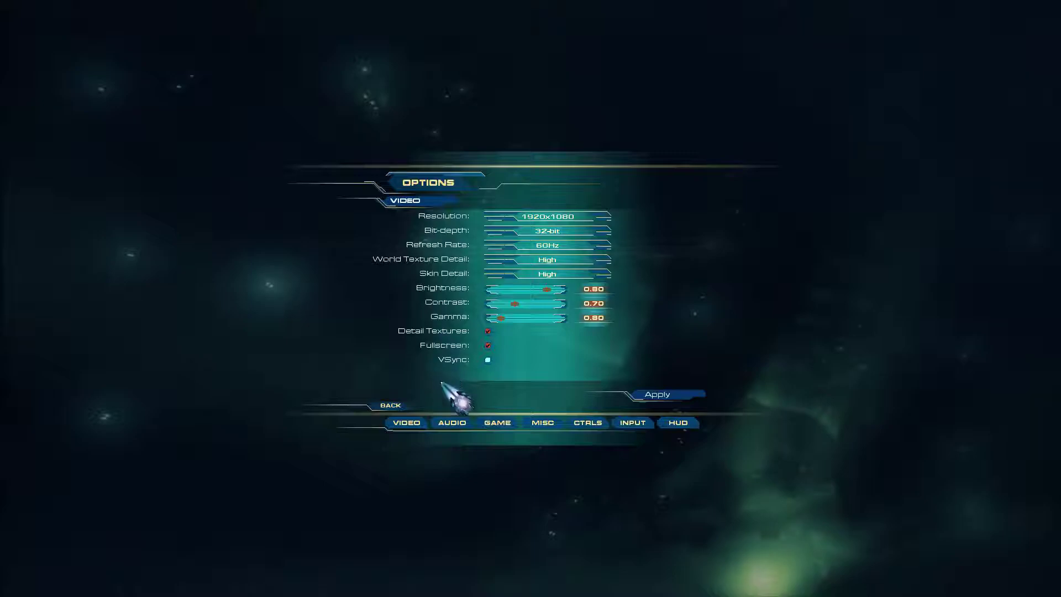
click(452, 426)
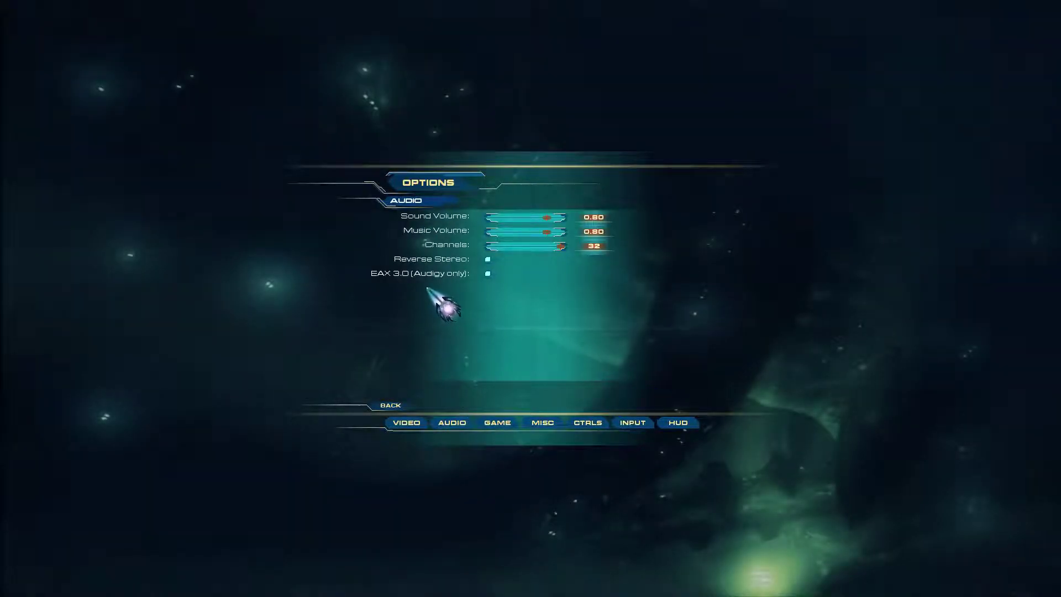